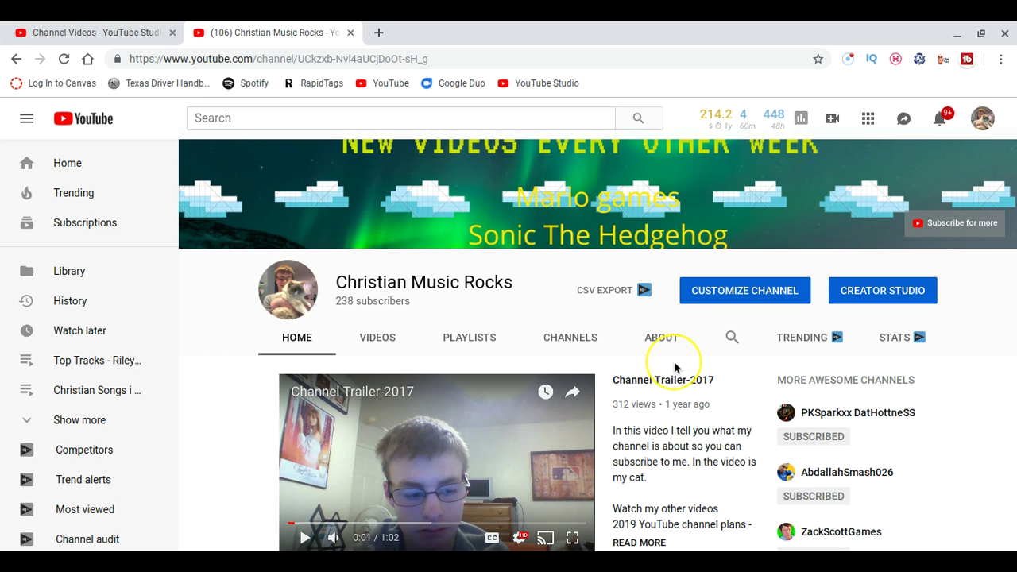
Step: Open Creator Studio for the channel
{"action": "left_click", "coordinate": [982, 121]}
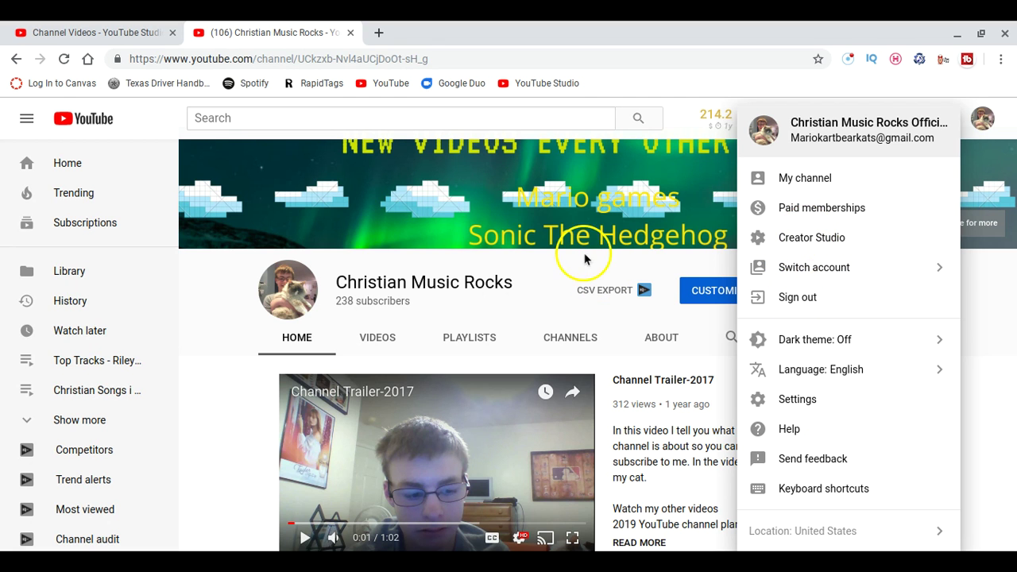
{"action": "left_click", "coordinate": [554, 272]}
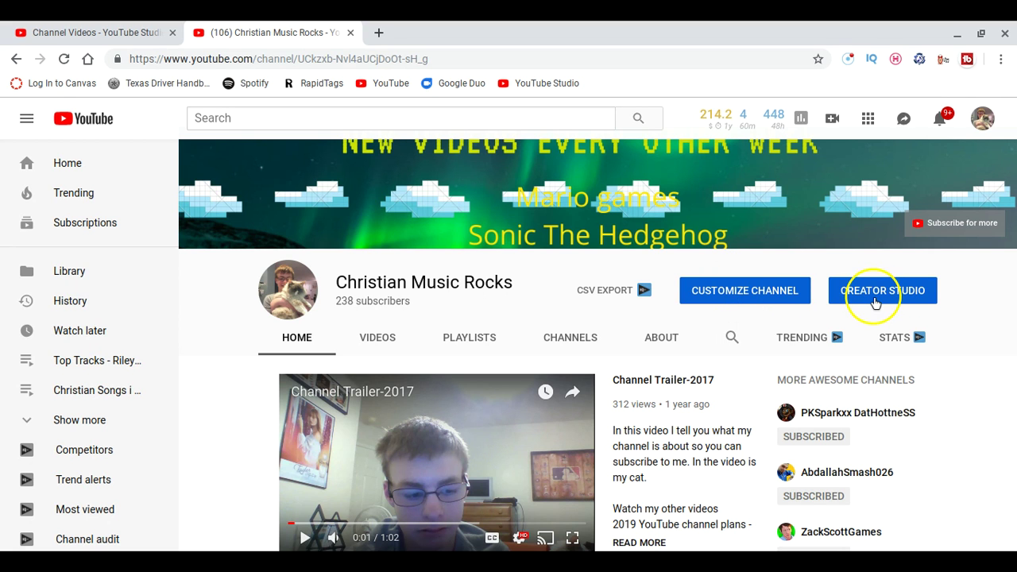
{"action": "left_click", "coordinate": [875, 294]}
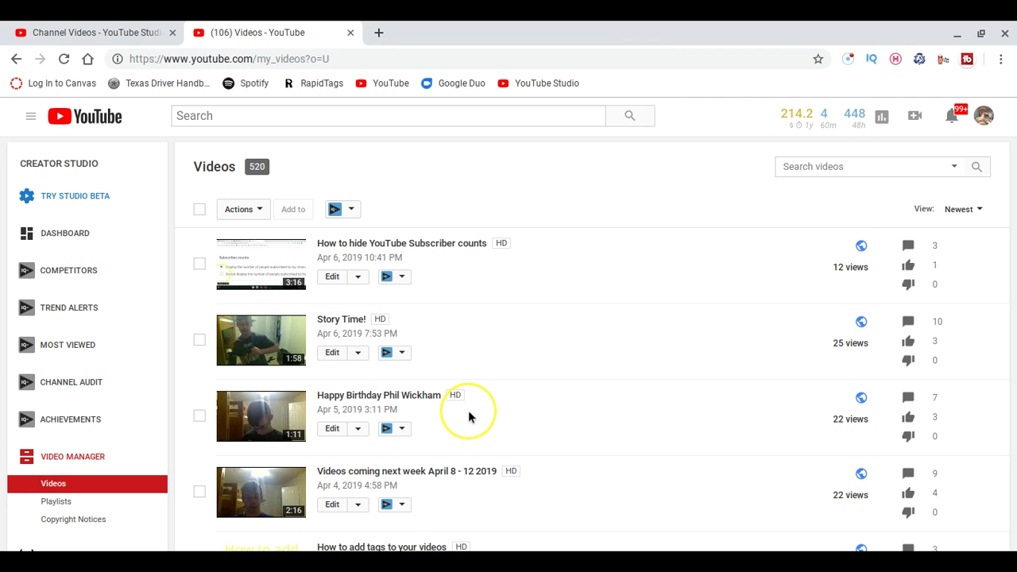
Step: Open the channel's Status and Features page in Creator Studio
{"action": "scroll", "coordinate": [469, 416], "scroll_direction": "down", "scroll_amount": 3}
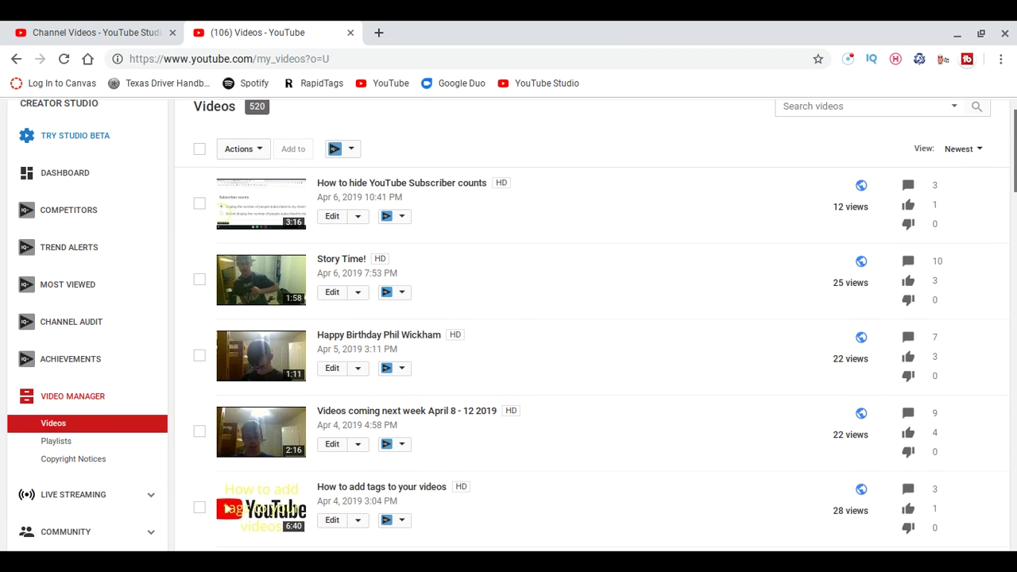
{"action": "scroll", "coordinate": [454, 416], "scroll_direction": "down", "scroll_amount": 1}
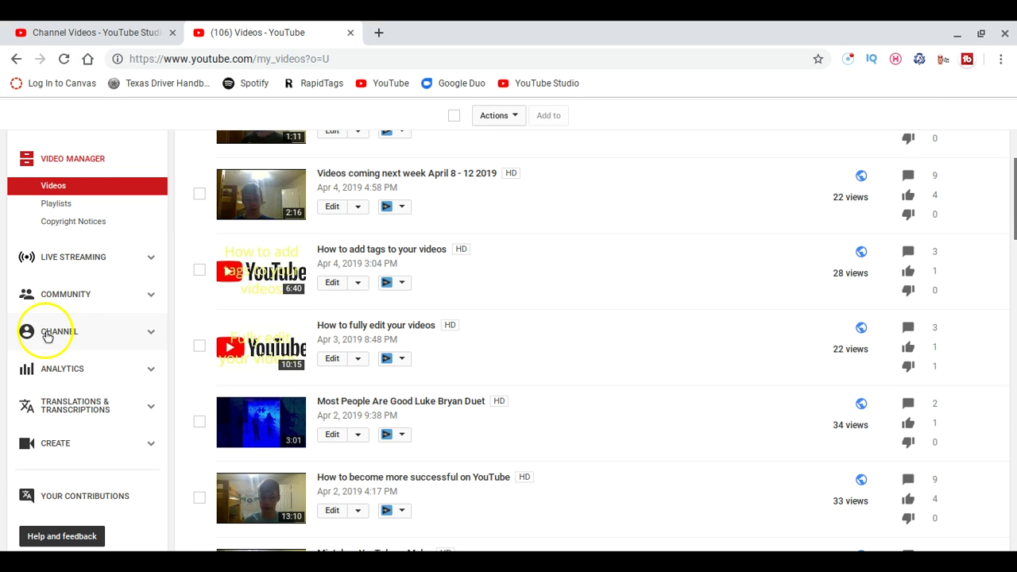
{"action": "scroll", "coordinate": [231, 308], "scroll_direction": "up", "scroll_amount": 5}
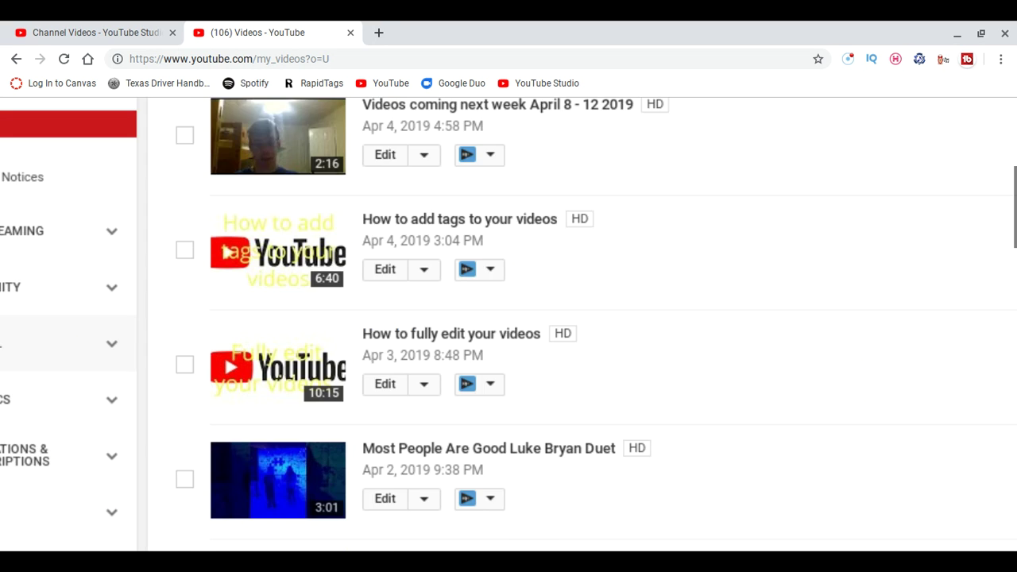
{"action": "scroll", "coordinate": [509, 324], "scroll_direction": "left", "scroll_amount": 5}
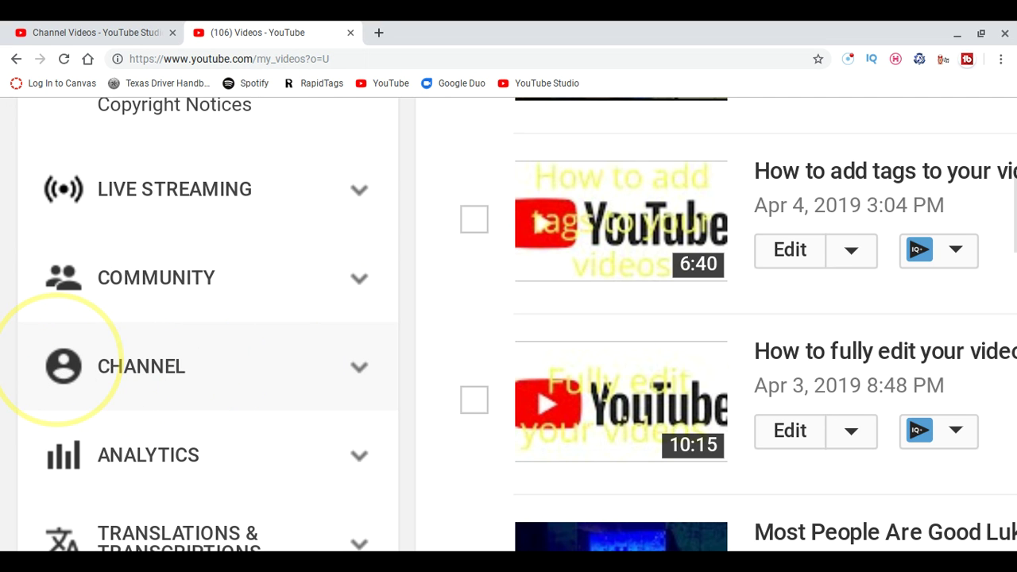
{"action": "key", "text": "ctrl+0"}
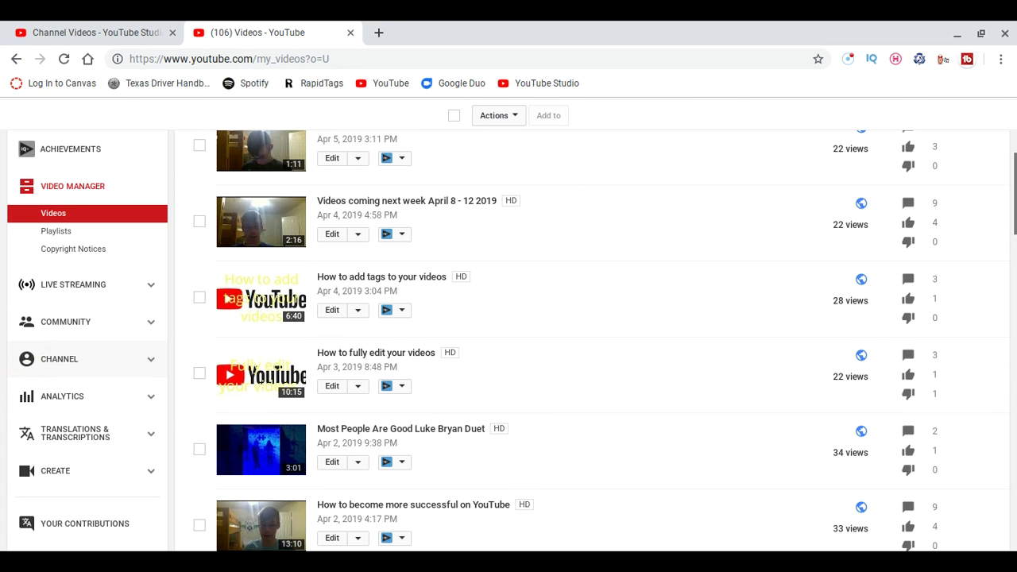
{"action": "left_click", "coordinate": [58, 374]}
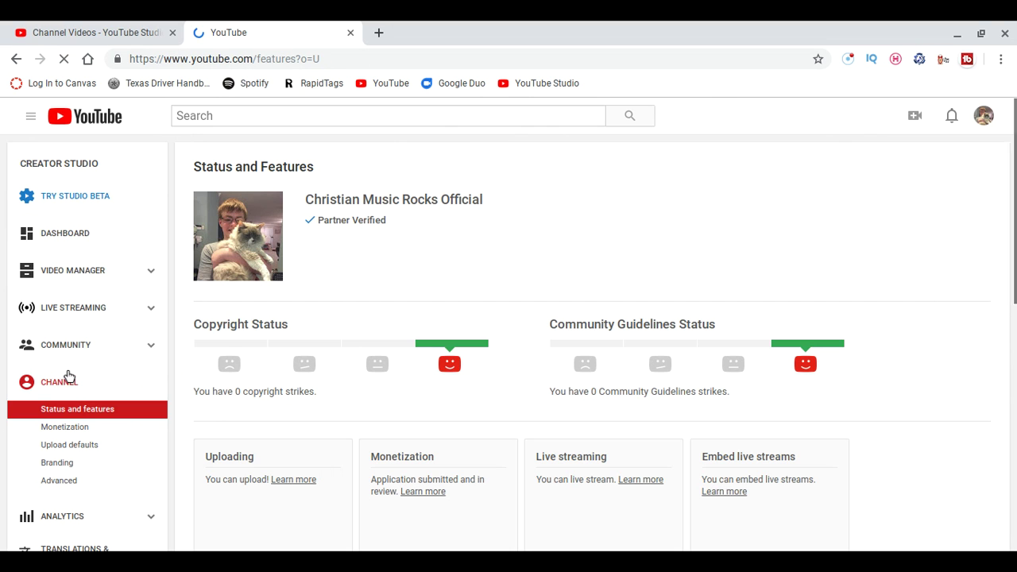
{"action": "left_click", "coordinate": [307, 139]}
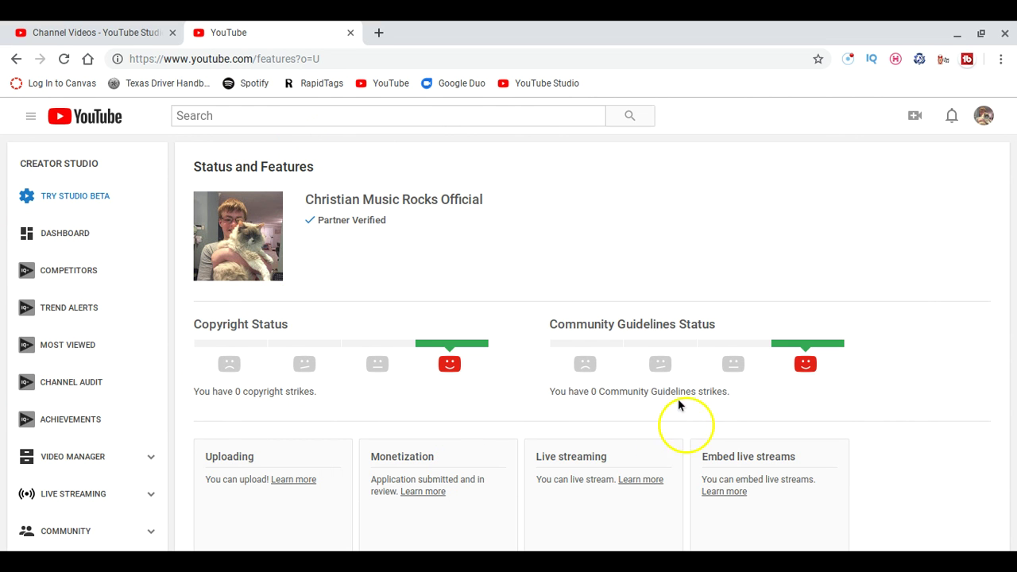
Step: Go to the channel's Upload defaults settings
{"action": "scroll", "coordinate": [517, 365], "scroll_direction": "down", "scroll_amount": 2}
{"action": "scroll", "coordinate": [515, 364], "scroll_direction": "down", "scroll_amount": 1}
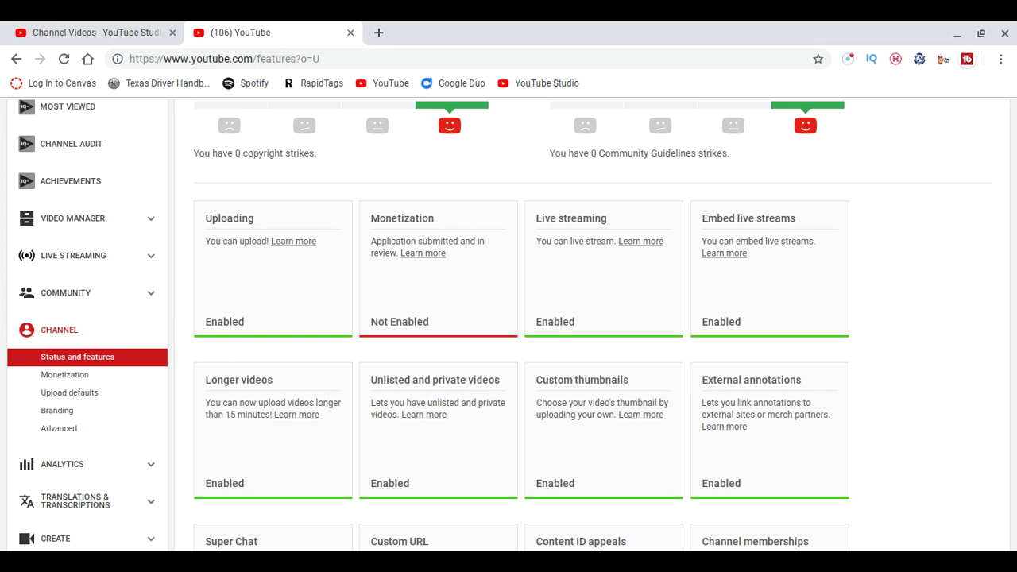
{"action": "scroll", "coordinate": [239, 382], "scroll_direction": "up", "scroll_amount": 5}
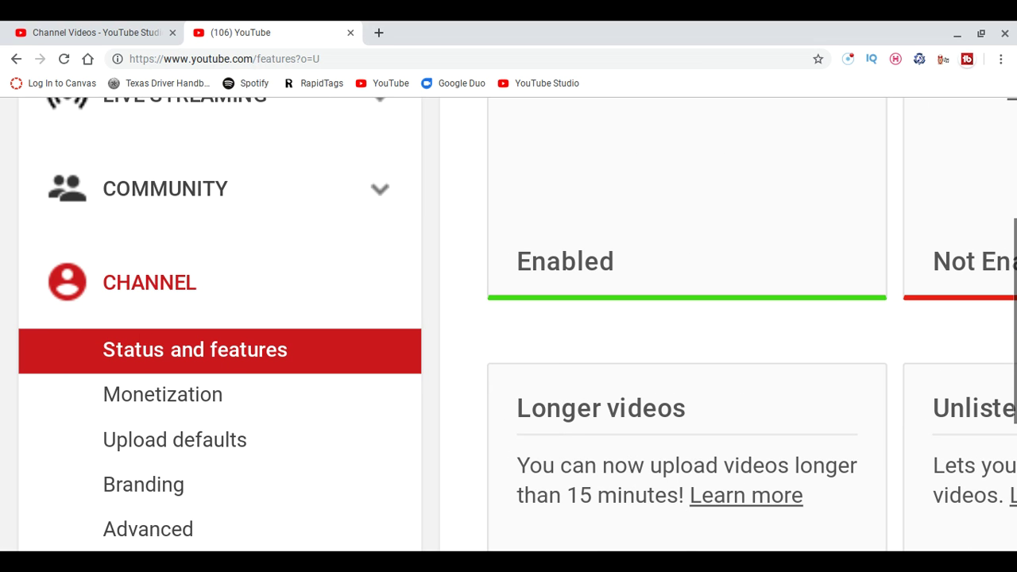
{"action": "scroll", "coordinate": [0, 531], "scroll_direction": "down", "scroll_amount": 2}
{"action": "scroll", "coordinate": [170, 329], "scroll_direction": "up", "scroll_amount": 1}
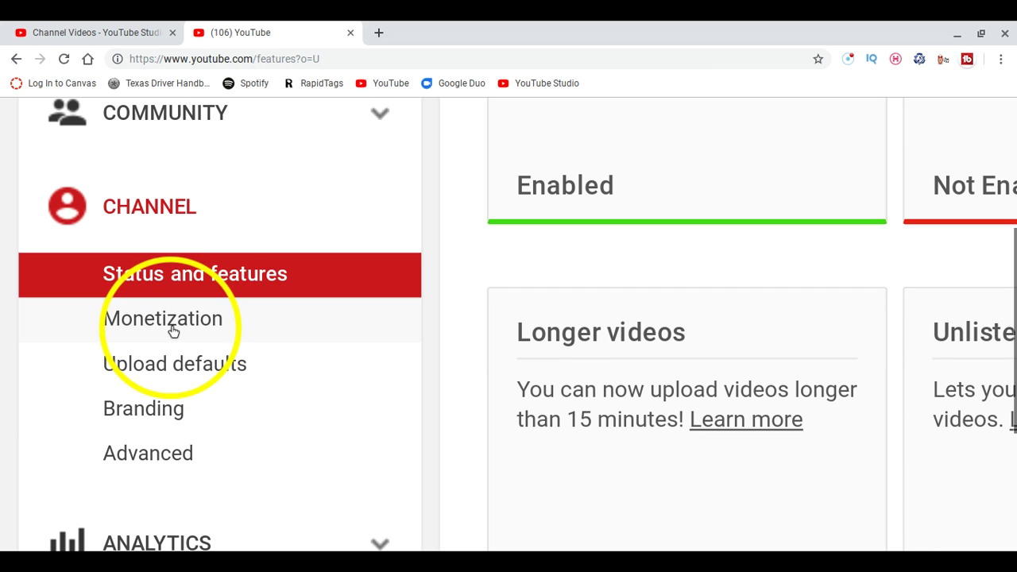
{"action": "left_click", "coordinate": [166, 375]}
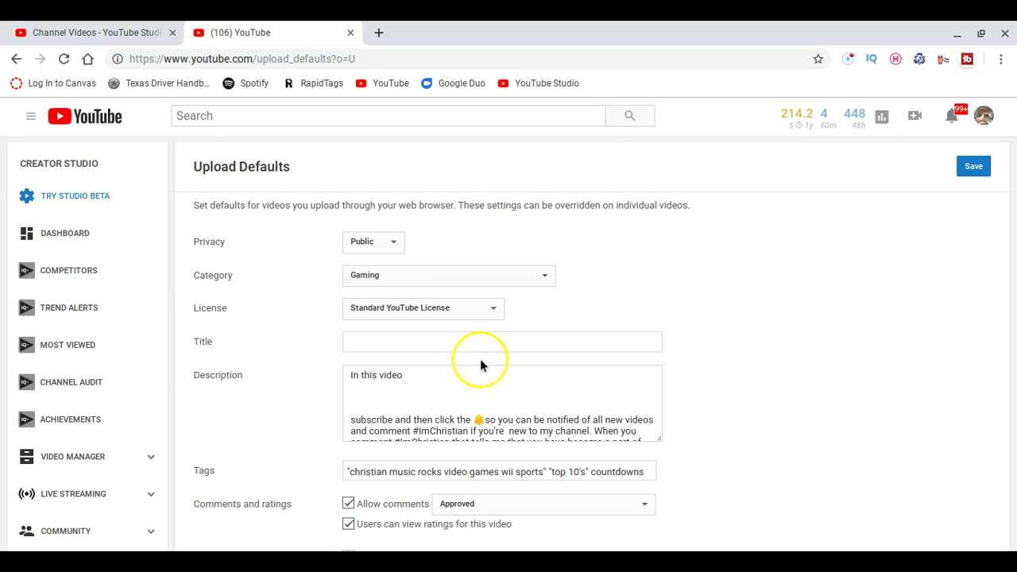
Step: Examine the default title field and read through the default description text for uploads
{"action": "left_click", "coordinate": [377, 342]}
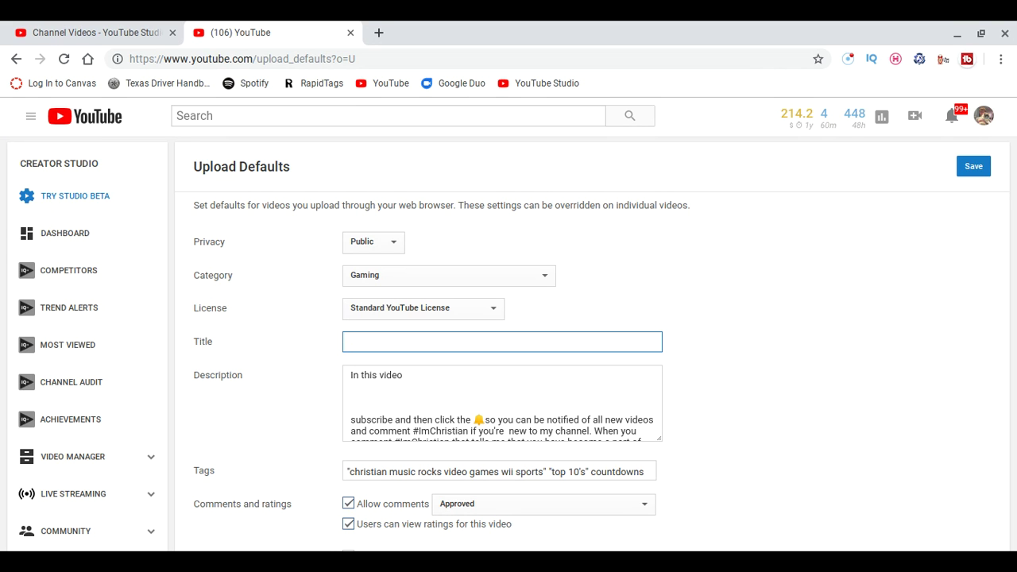
{"action": "left_click", "coordinate": [251, 424]}
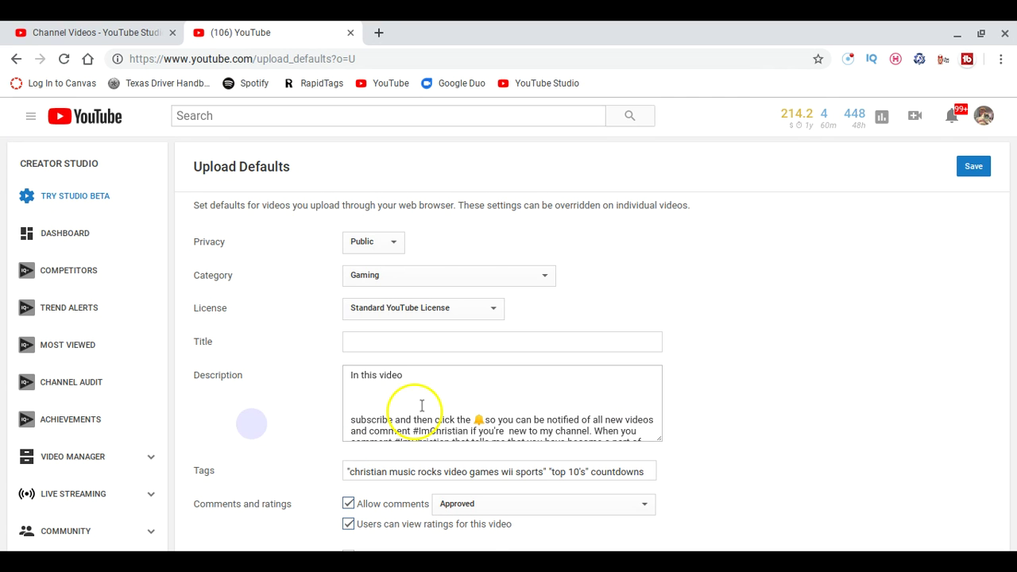
{"action": "scroll", "coordinate": [419, 381], "scroll_direction": "down", "scroll_amount": 1}
{"action": "scroll", "coordinate": [415, 399], "scroll_direction": "down", "scroll_amount": 2}
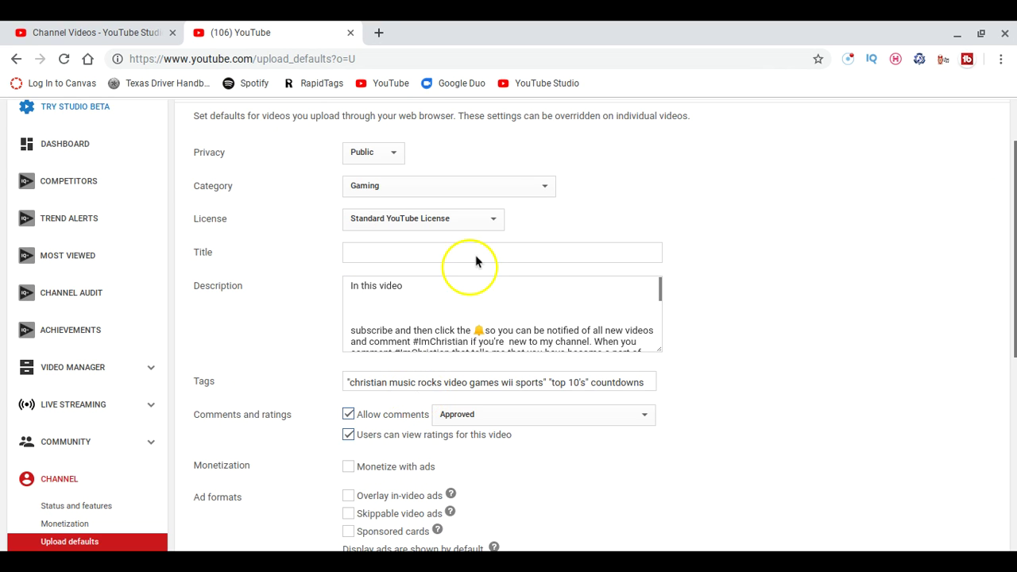
{"action": "scroll", "coordinate": [474, 256], "scroll_direction": "down", "scroll_amount": 4}
{"action": "scroll", "coordinate": [474, 257], "scroll_direction": "up", "scroll_amount": 7}
{"action": "scroll", "coordinate": [502, 403], "scroll_direction": "down", "scroll_amount": 5}
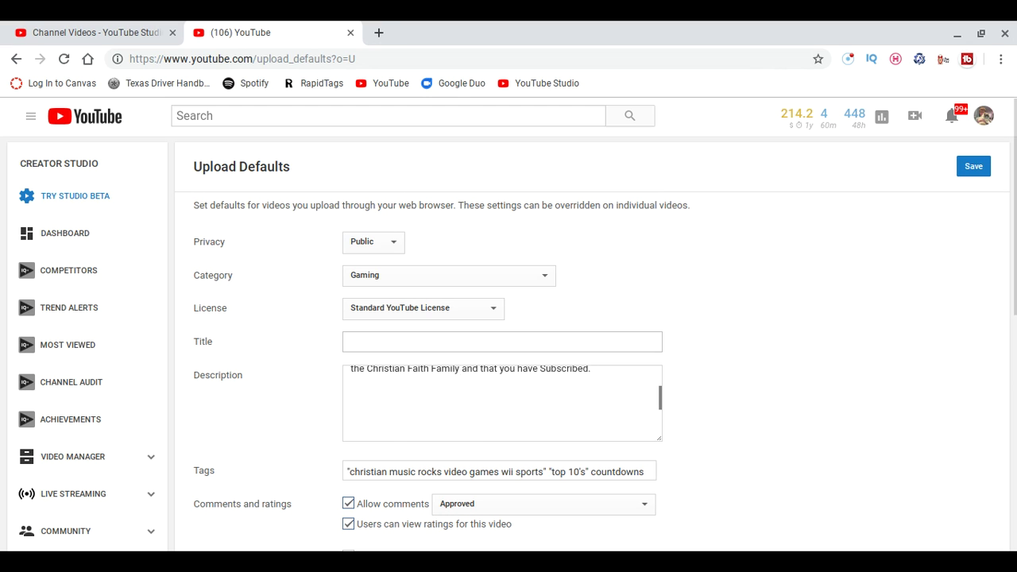
{"action": "scroll", "coordinate": [502, 403], "scroll_direction": "up", "scroll_amount": 3}
{"action": "scroll", "coordinate": [502, 403], "scroll_direction": "up", "scroll_amount": 4}
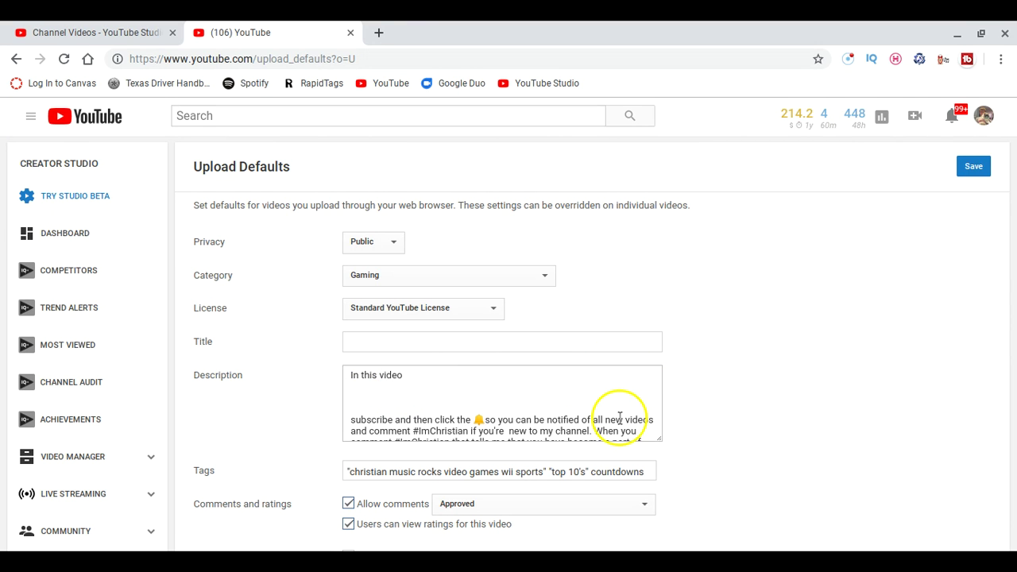
{"action": "left_click", "coordinate": [450, 378]}
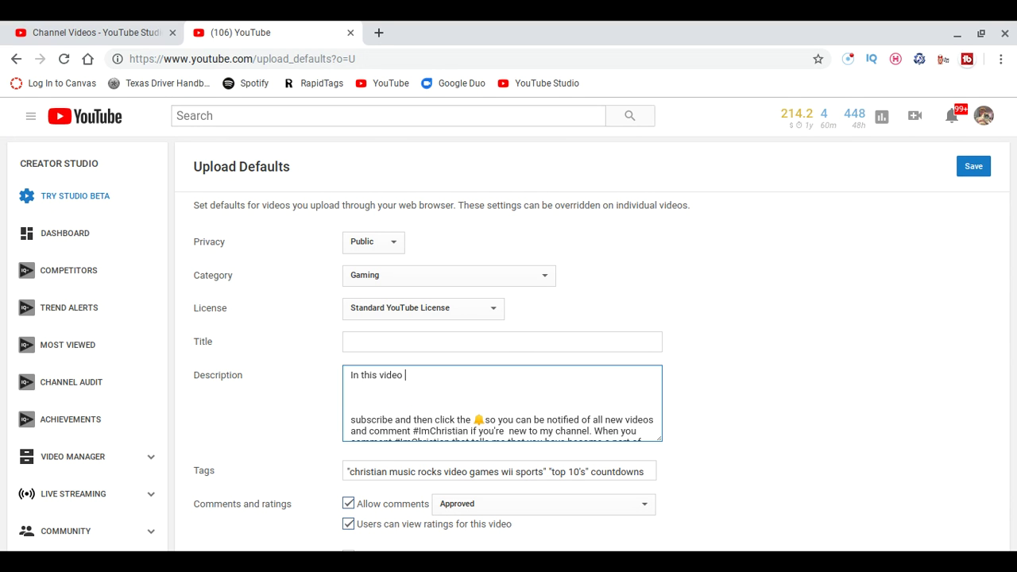
{"action": "left_click", "coordinate": [723, 363]}
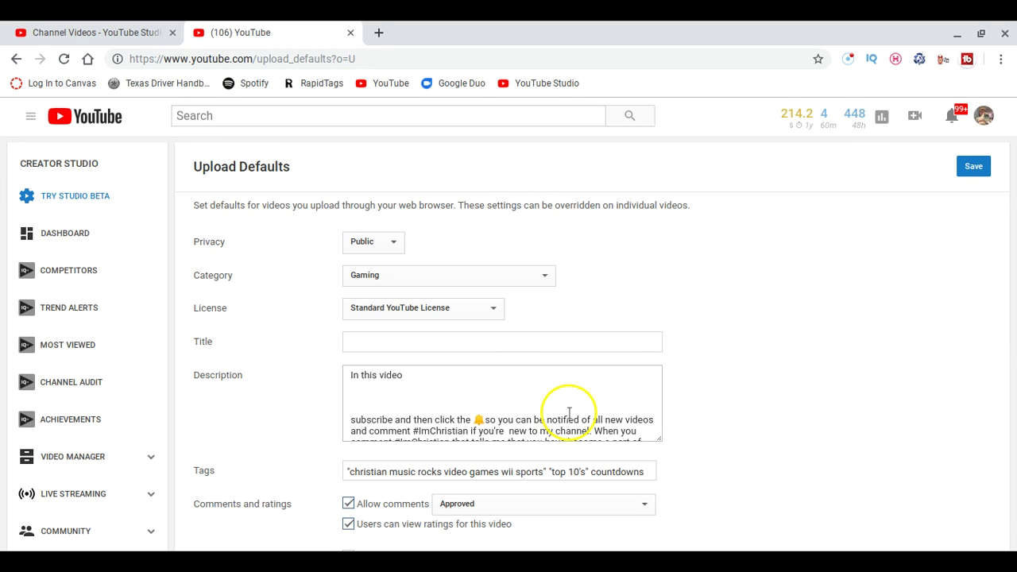
{"action": "scroll", "coordinate": [569, 413], "scroll_direction": "down", "scroll_amount": 5}
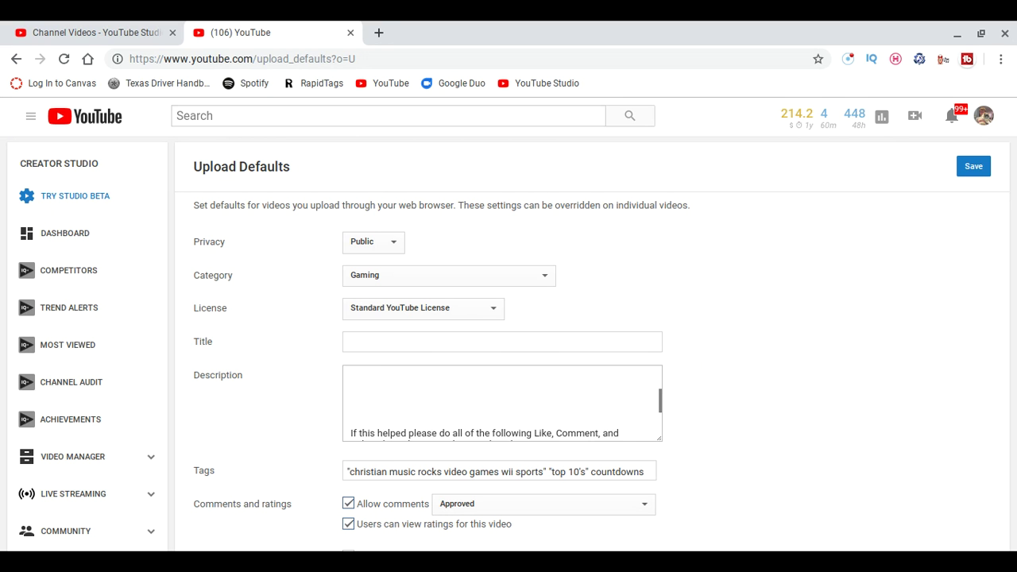
{"action": "scroll", "coordinate": [503, 403], "scroll_direction": "down", "scroll_amount": 2}
{"action": "scroll", "coordinate": [502, 403], "scroll_direction": "up", "scroll_amount": 1}
{"action": "scroll", "coordinate": [502, 402], "scroll_direction": "down", "scroll_amount": 1}
{"action": "scroll", "coordinate": [502, 403], "scroll_direction": "up", "scroll_amount": 2}
{"action": "scroll", "coordinate": [502, 402], "scroll_direction": "up", "scroll_amount": 5}
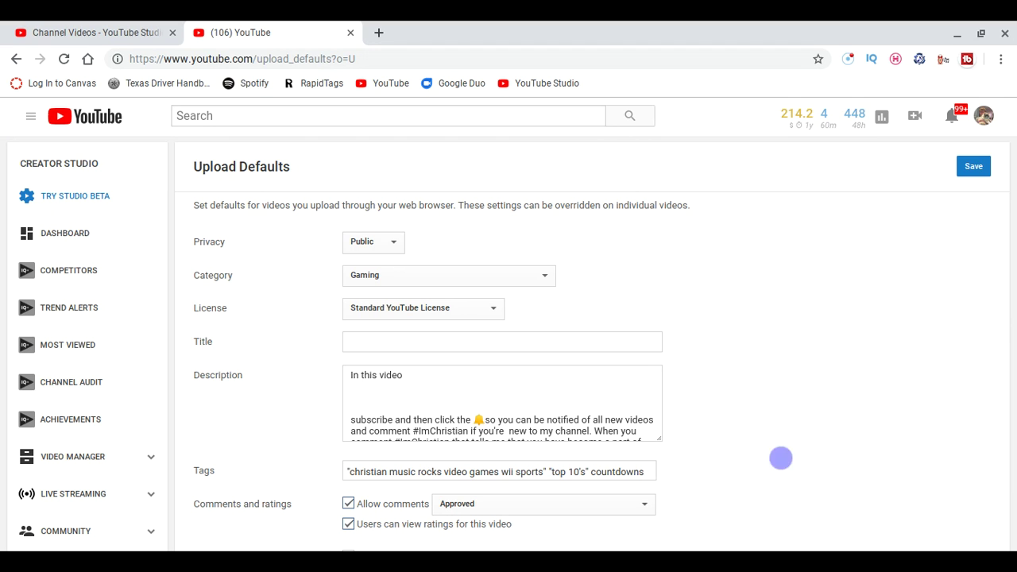
Step: Replace the default tags with "Christian Music Rocks, top 10, gaming,,reactions, funny, hilarious"
{"action": "triple_click", "coordinate": [348, 475]}
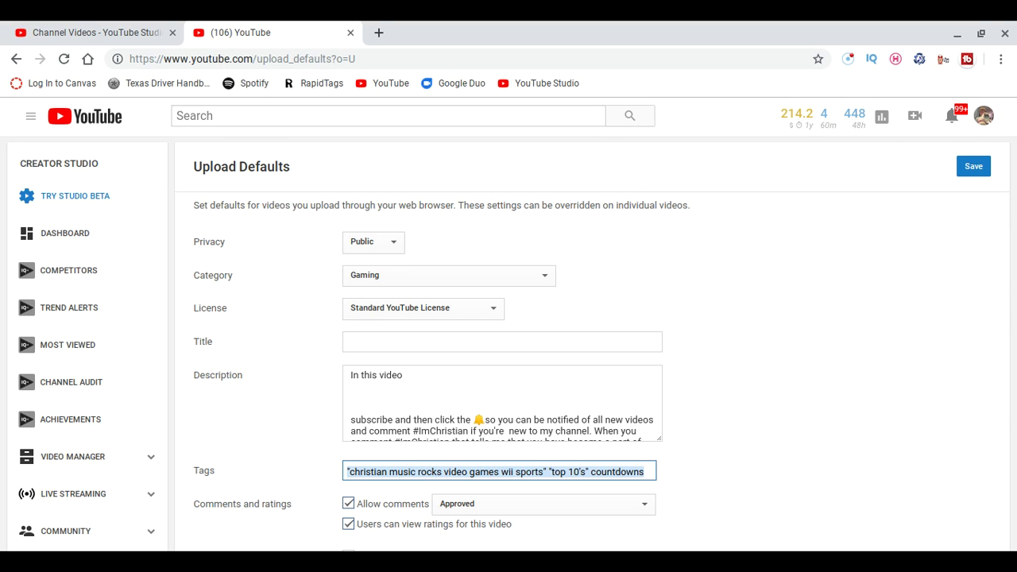
{"action": "left_click", "coordinate": [680, 470]}
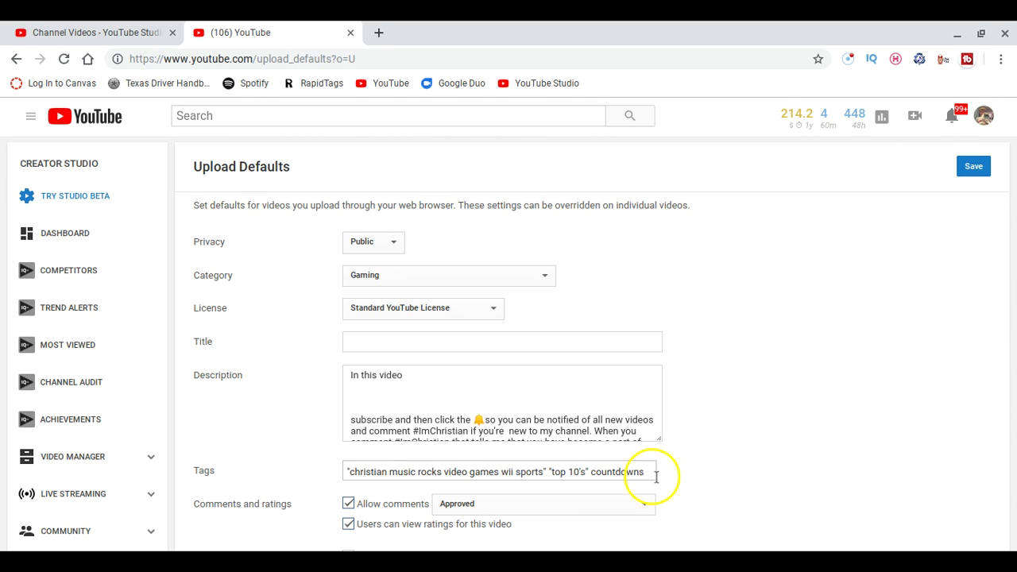
{"action": "left_click_drag", "start_coordinate": [642, 472], "coordinate": [260, 459]}
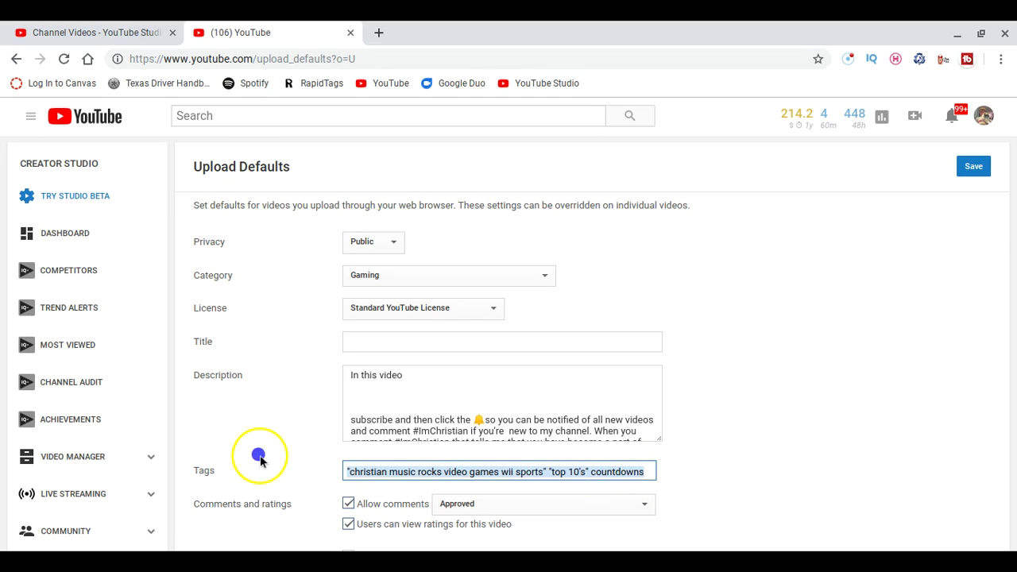
{"action": "type", "text": "chr"}
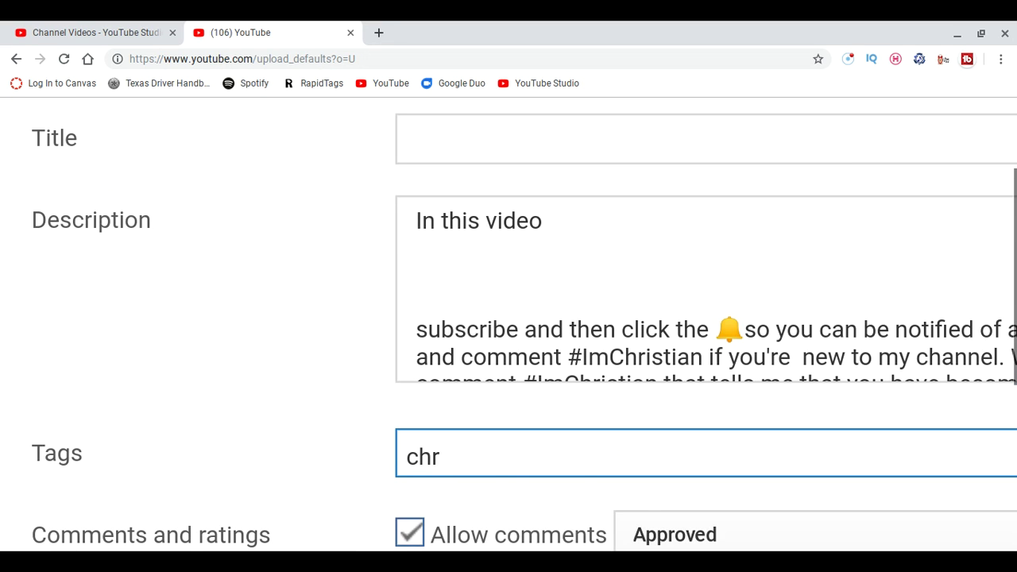
{"action": "type", "text": "istian "}
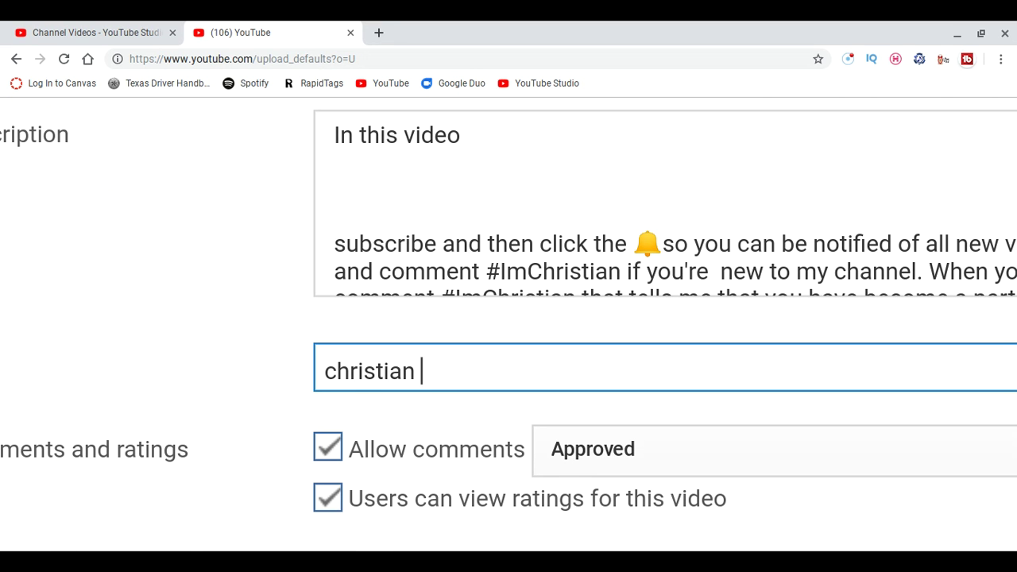
{"action": "type", "text": "nmusi"}
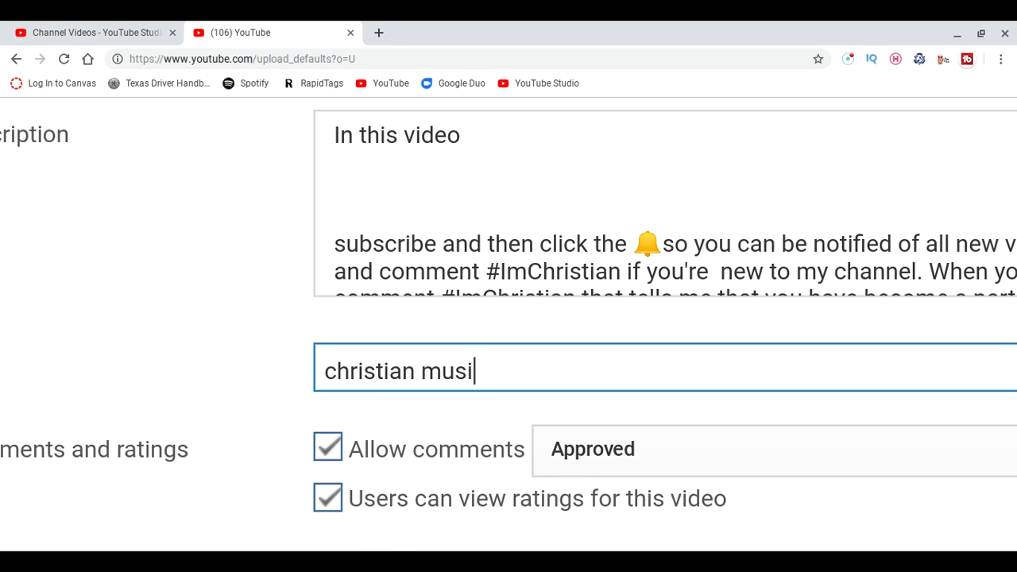
{"action": "type", "text": "c rocks,"}
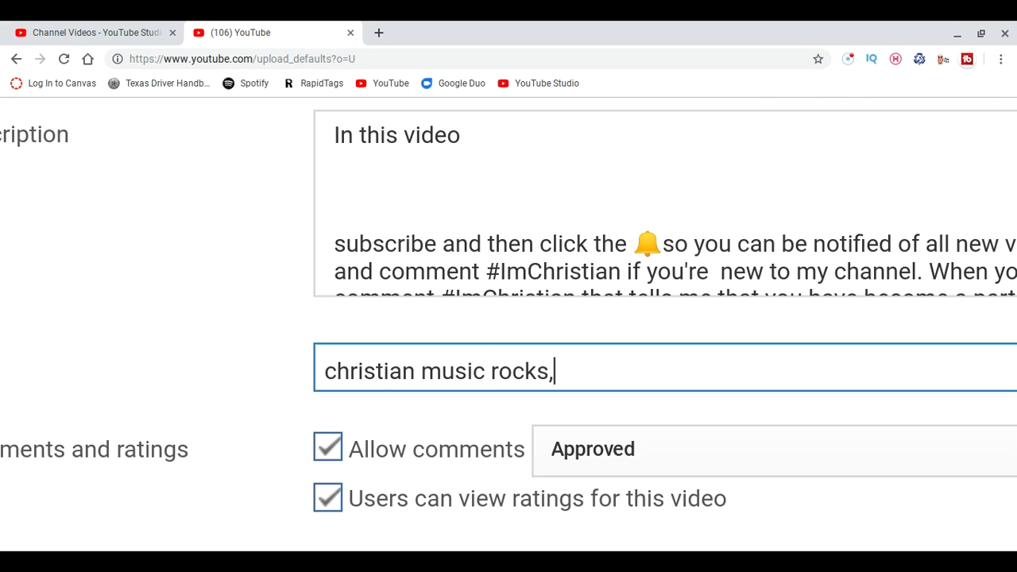
{"action": "key", "text": "BackSpace"}
{"action": "key", "text": "Return"}
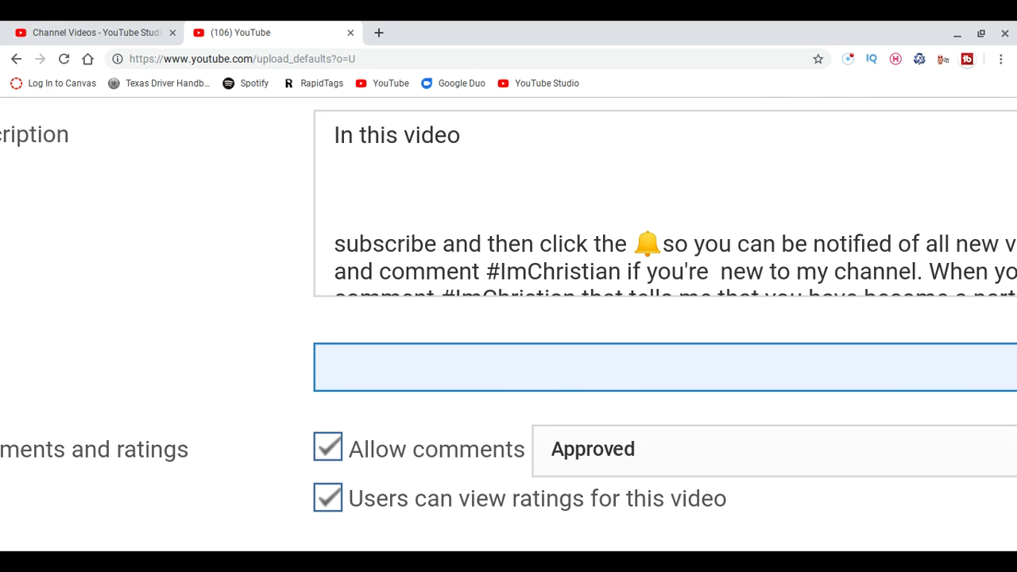
{"action": "type", "text": "Christian Music Rocks, top 10, gaming,,reactions, funny, hilarious"}
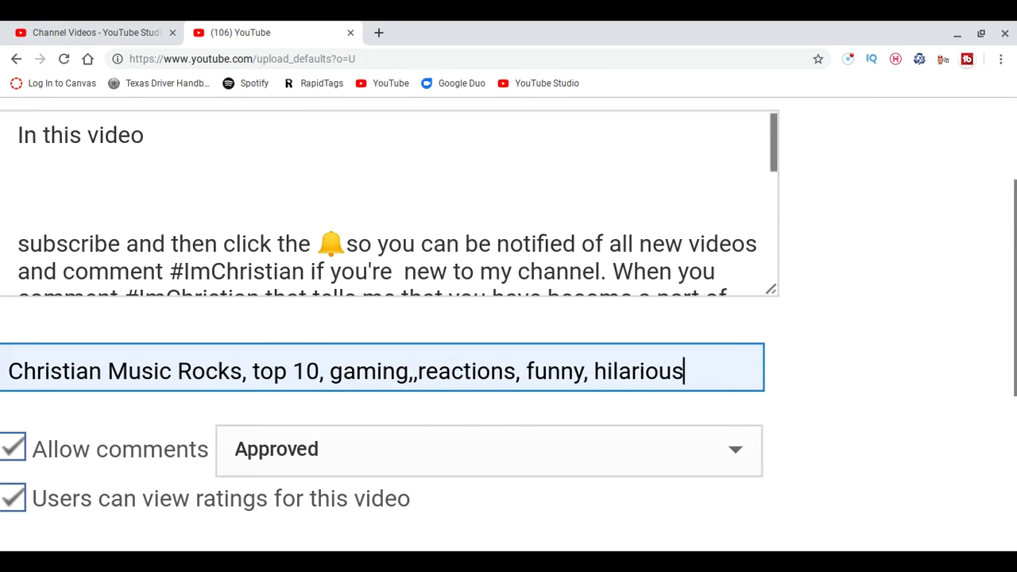
Step: Review the default comments and ratings, monetization, ad format and ad break options for uploads
{"action": "scroll", "coordinate": [509, 318], "scroll_direction": "down", "scroll_amount": 1}
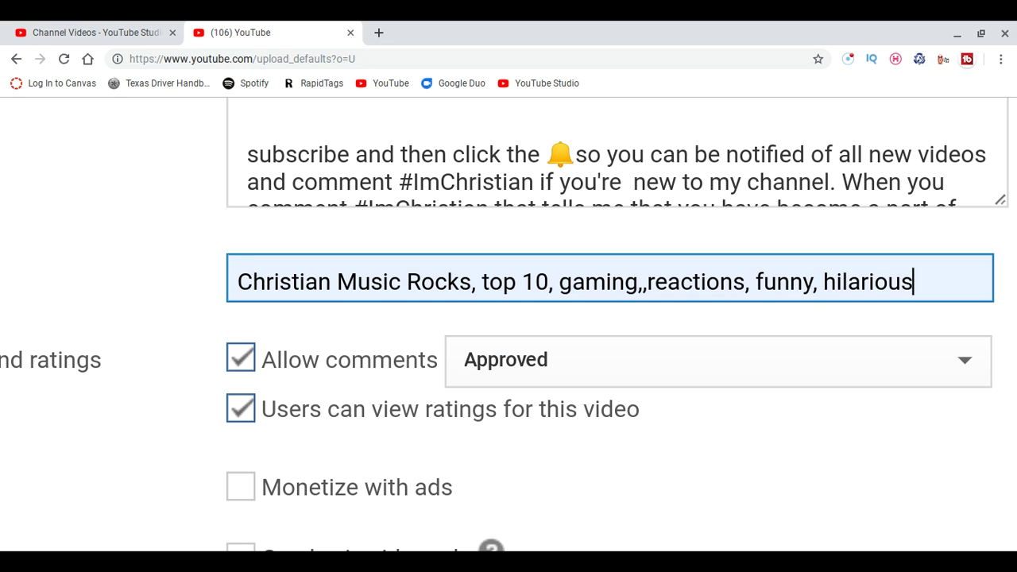
{"action": "scroll", "coordinate": [509, 318], "scroll_direction": "left", "scroll_amount": 2}
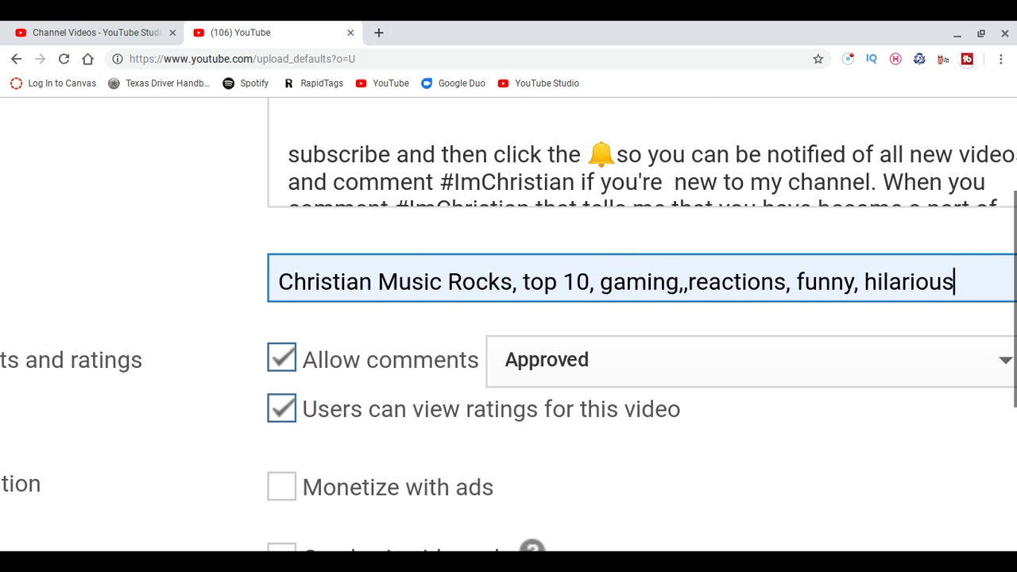
{"action": "scroll", "coordinate": [509, 318], "scroll_direction": "down", "scroll_amount": 1}
{"action": "scroll", "coordinate": [509, 318], "scroll_direction": "left", "scroll_amount": 4}
{"action": "scroll", "coordinate": [509, 318], "scroll_direction": "right", "scroll_amount": 3}
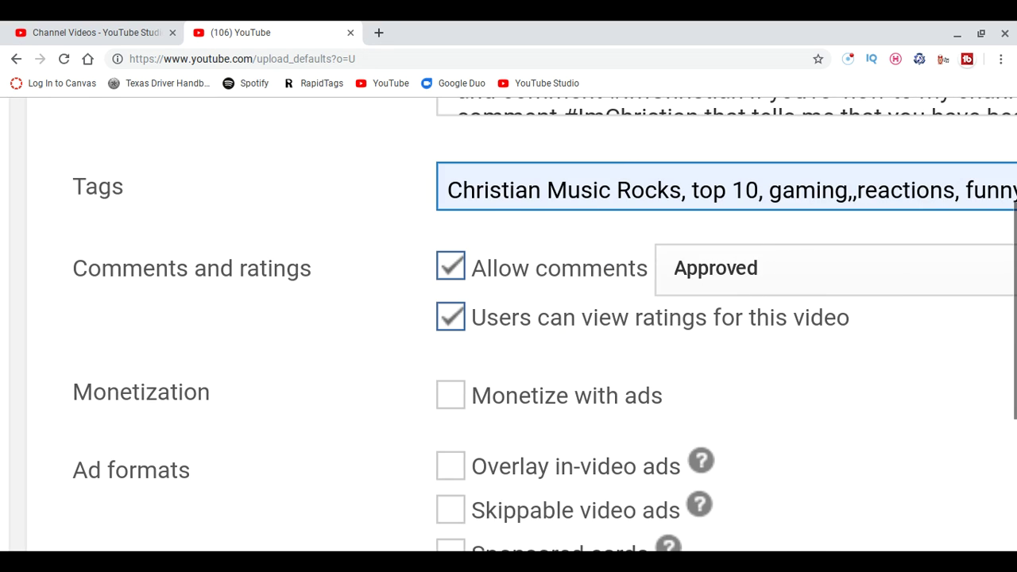
{"action": "scroll", "coordinate": [509, 317], "scroll_direction": "down", "scroll_amount": 2}
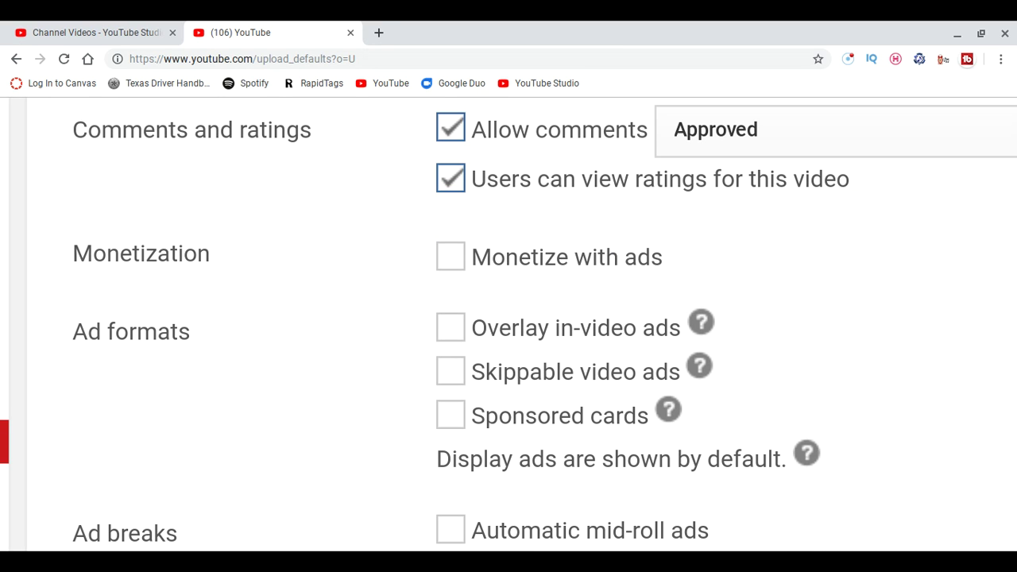
{"action": "scroll", "coordinate": [509, 318], "scroll_direction": "down", "scroll_amount": 5}
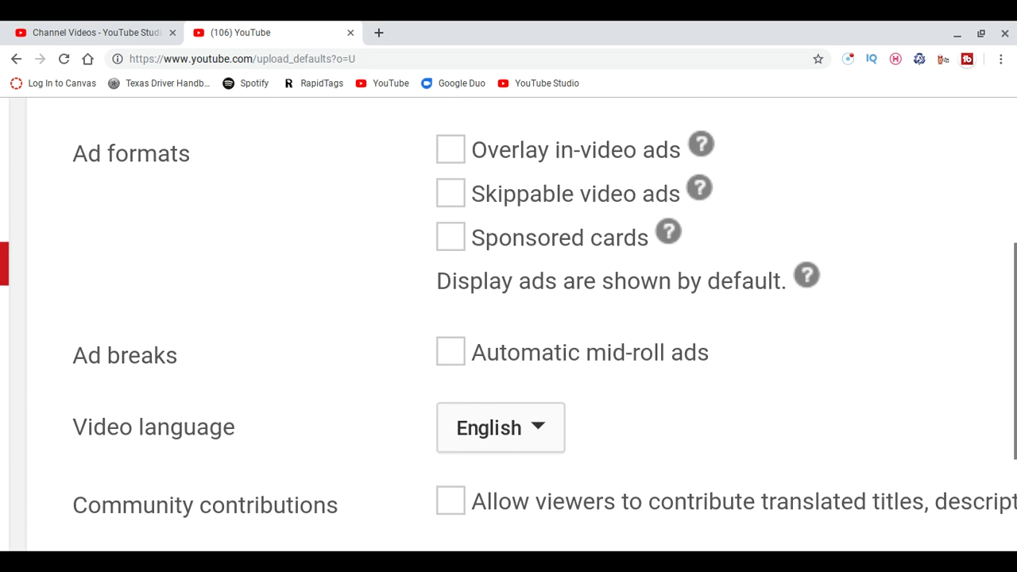
Step: Review the default video language, community contributions, caption certification and video statistics options
{"action": "scroll", "coordinate": [508, 318], "scroll_direction": "down", "scroll_amount": 2}
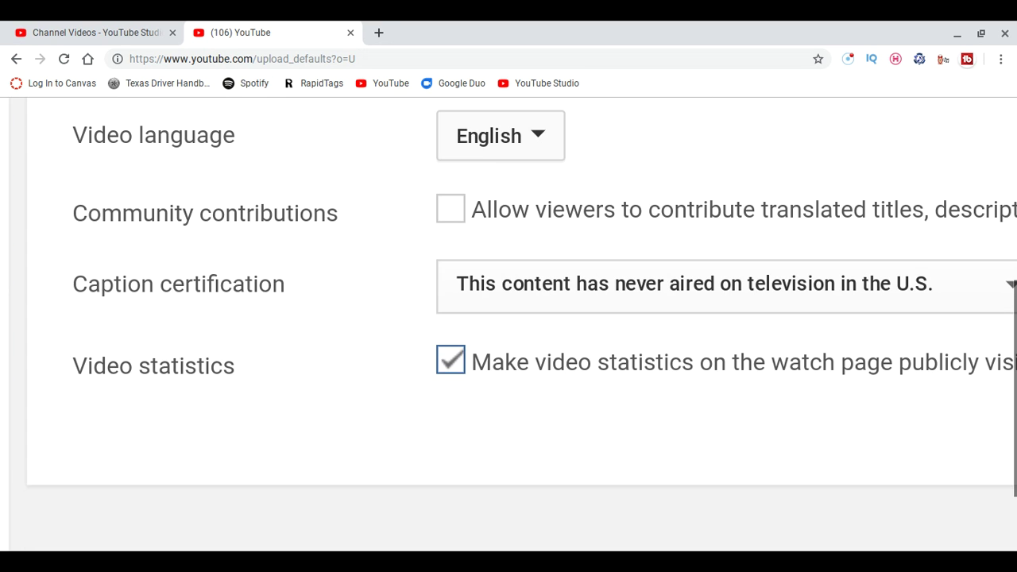
{"action": "scroll", "coordinate": [508, 318], "scroll_direction": "right", "scroll_amount": 3}
{"action": "scroll", "coordinate": [508, 318], "scroll_direction": "right", "scroll_amount": 3}
{"action": "scroll", "coordinate": [509, 318], "scroll_direction": "left", "scroll_amount": 6}
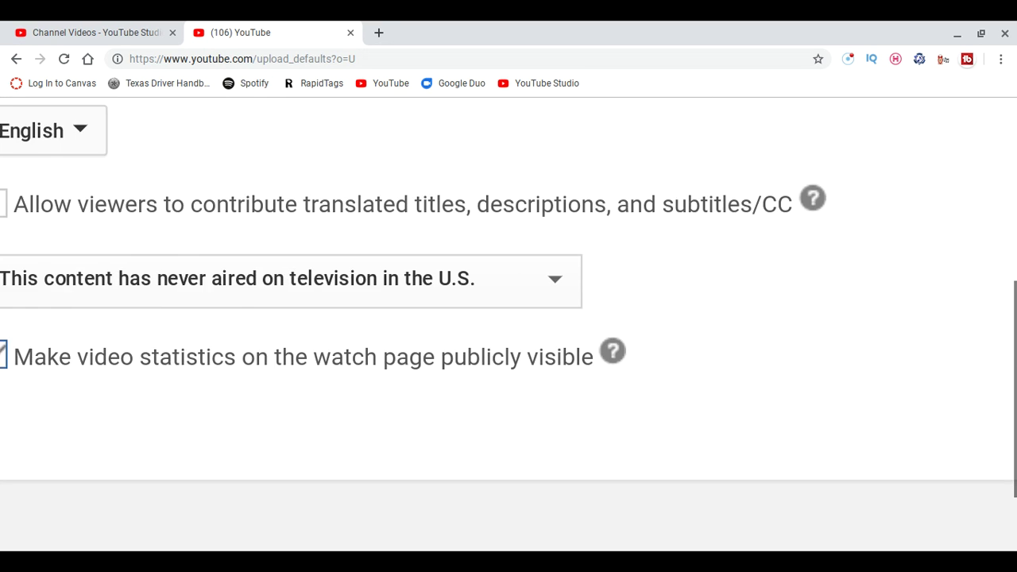
{"action": "scroll", "coordinate": [509, 318], "scroll_direction": "right", "scroll_amount": 4}
{"action": "scroll", "coordinate": [508, 318], "scroll_direction": "left", "scroll_amount": 6}
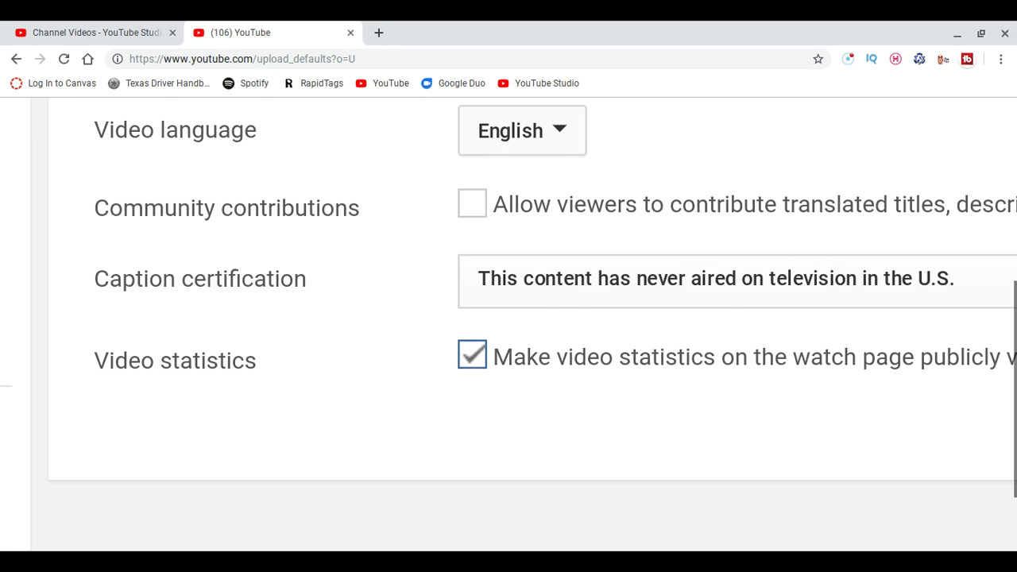
{"action": "scroll", "coordinate": [509, 318], "scroll_direction": "right", "scroll_amount": 3}
{"action": "scroll", "coordinate": [509, 318], "scroll_direction": "right", "scroll_amount": 4}
{"action": "scroll", "coordinate": [509, 318], "scroll_direction": "down", "scroll_amount": 6}
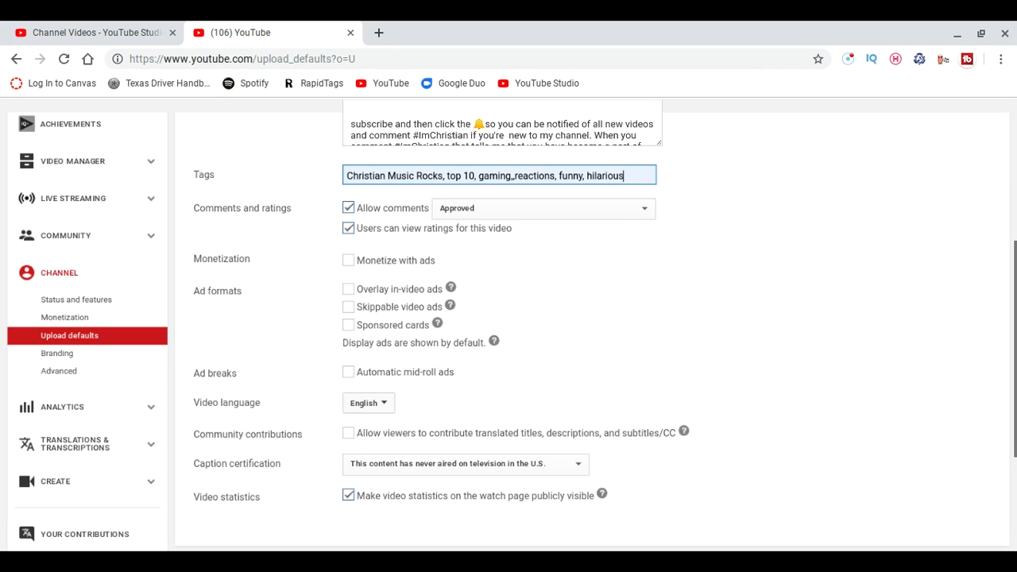
Step: Leave the default tags field and return to the beginning of the Upload Defaults form
{"action": "scroll", "coordinate": [509, 318], "scroll_direction": "up", "scroll_amount": 1}
{"action": "left_click", "coordinate": [290, 264]}
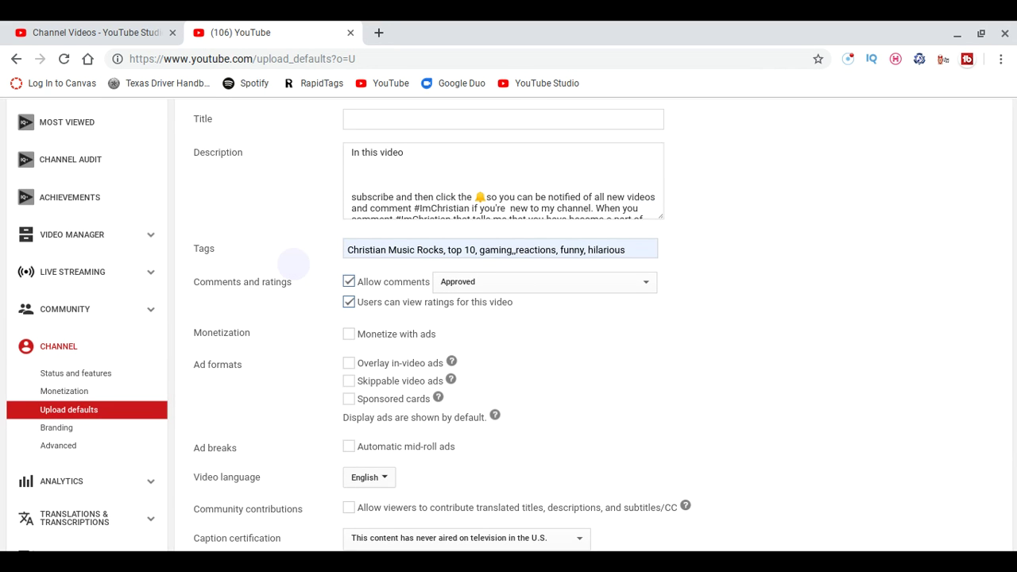
{"action": "scroll", "coordinate": [508, 318], "scroll_direction": "up", "scroll_amount": 3}
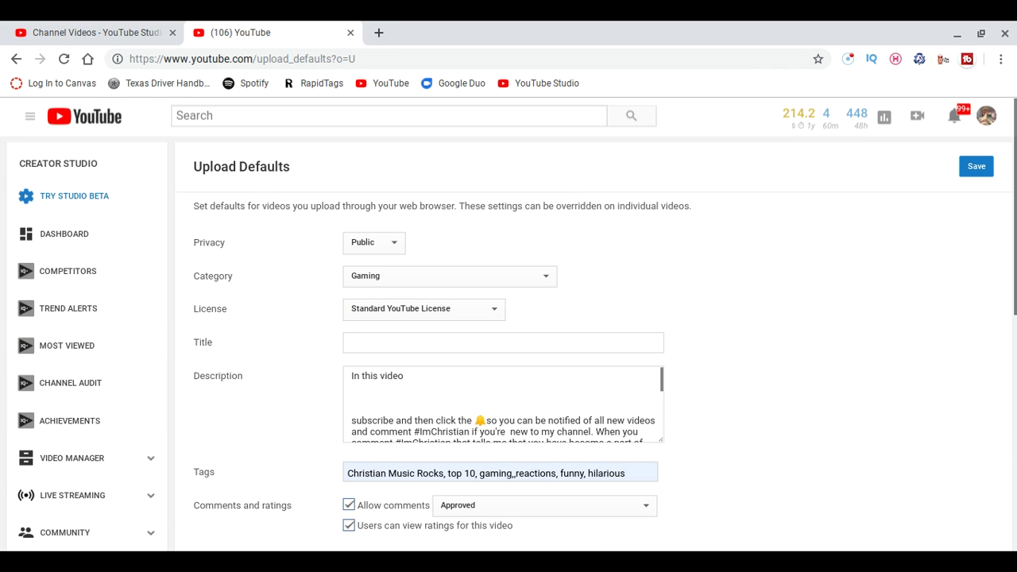